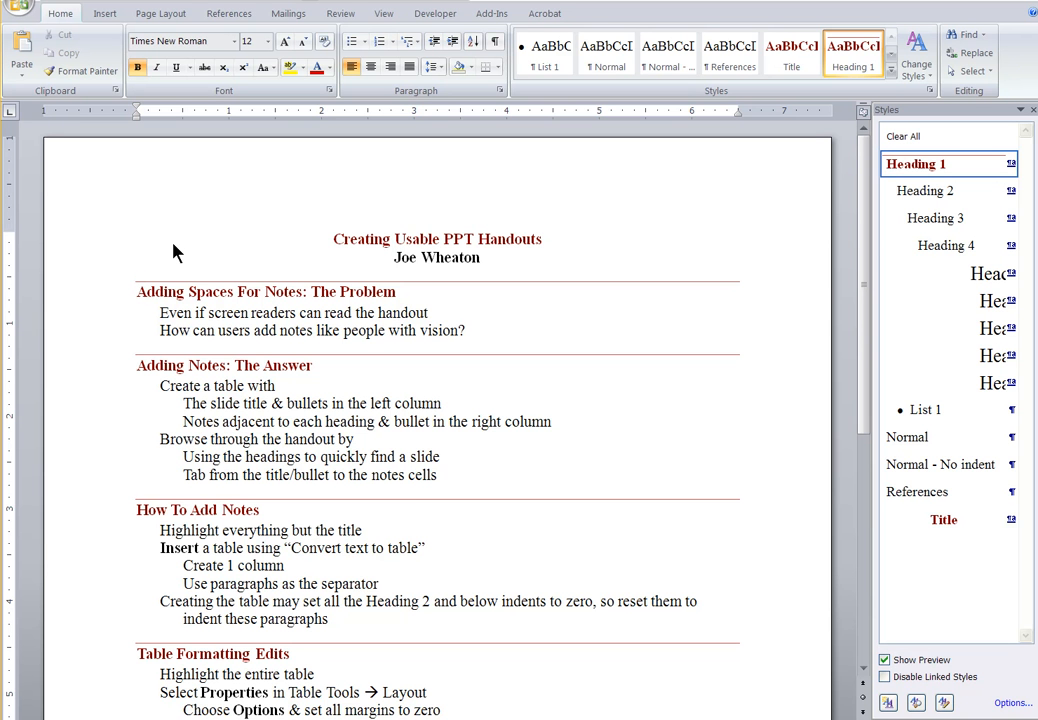
# Convert all text below the title and author lines into a one-column table, separating text at paragraphs
pyautogui.moveTo(136, 292); pyautogui.dragTo(700, 699)
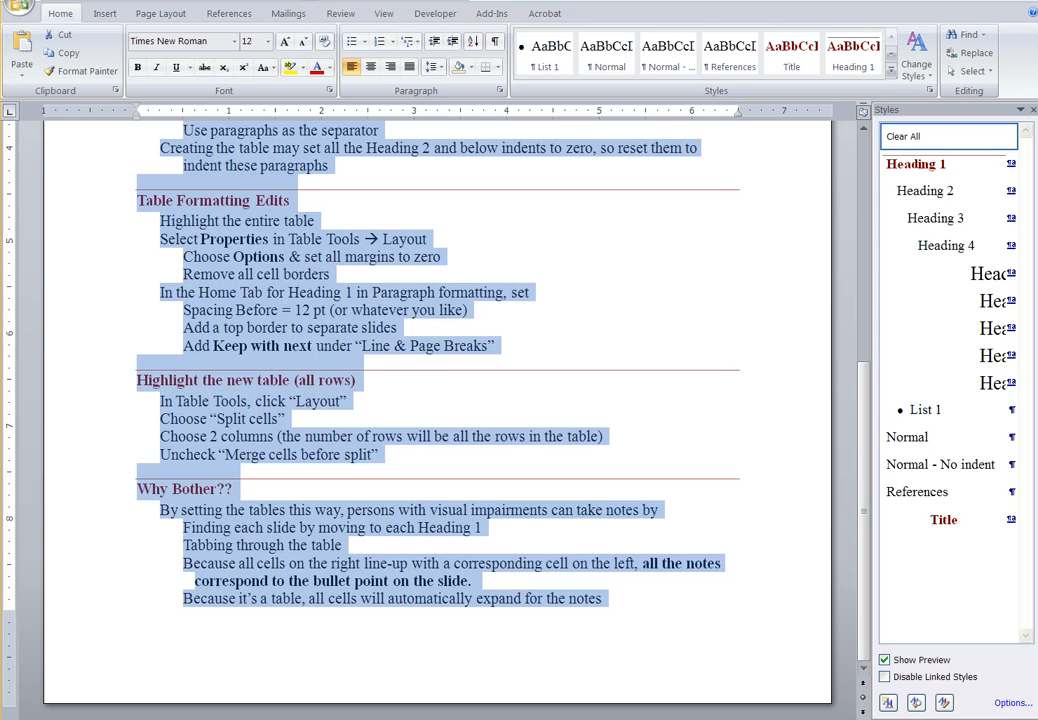
pyautogui.click(104, 14)
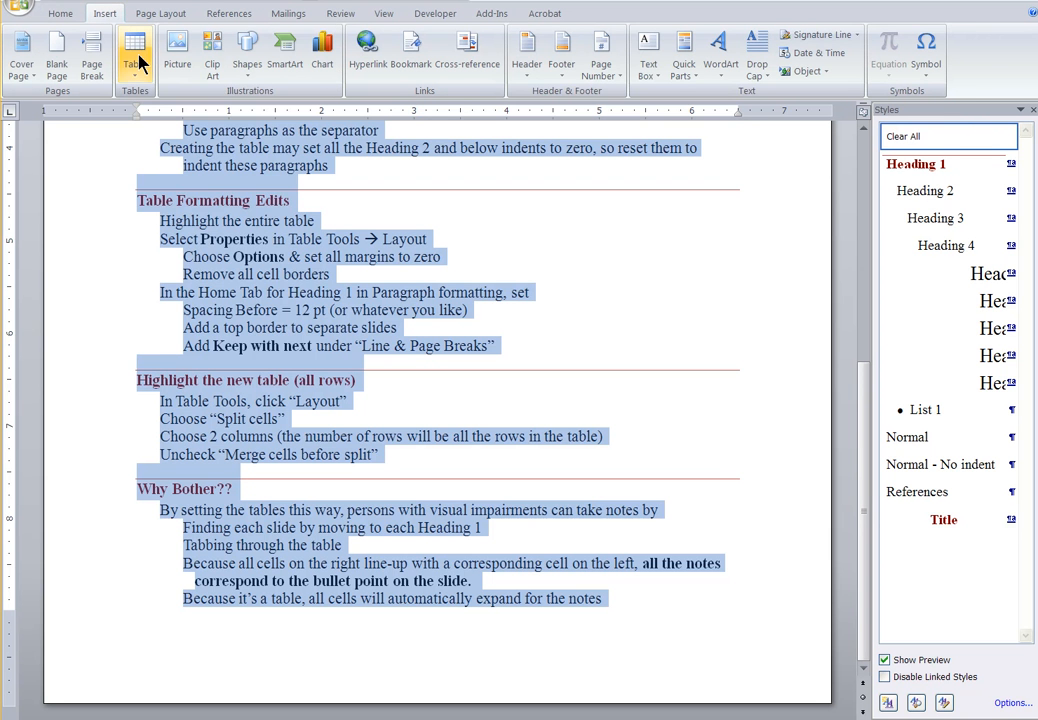
pyautogui.click(137, 60)
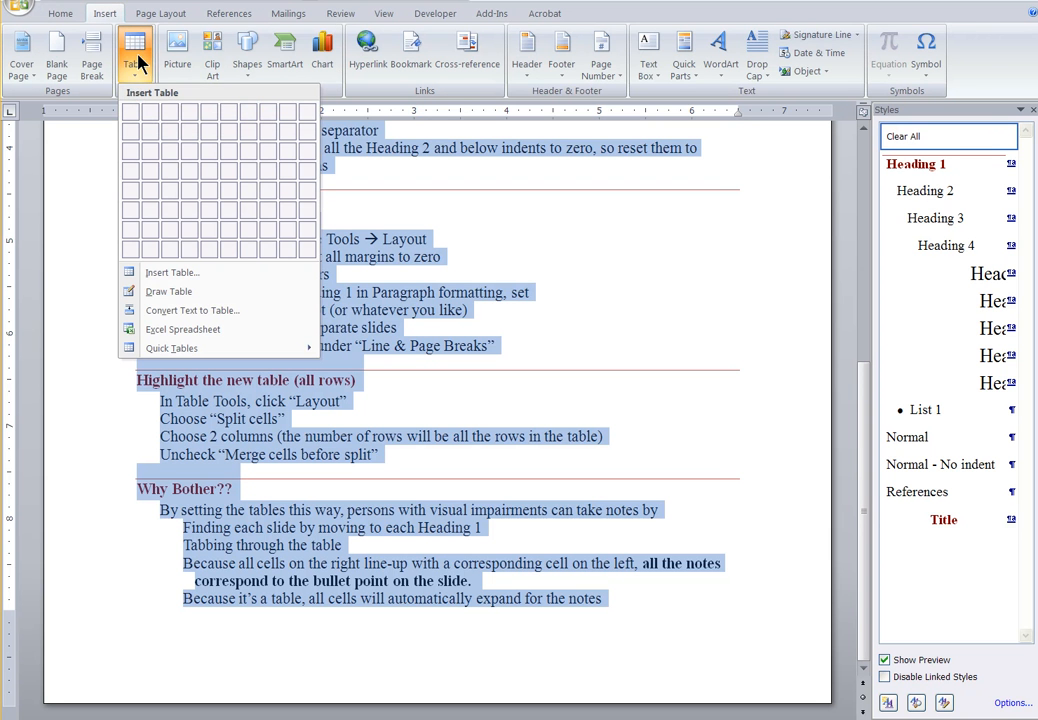
pyautogui.click(197, 314)
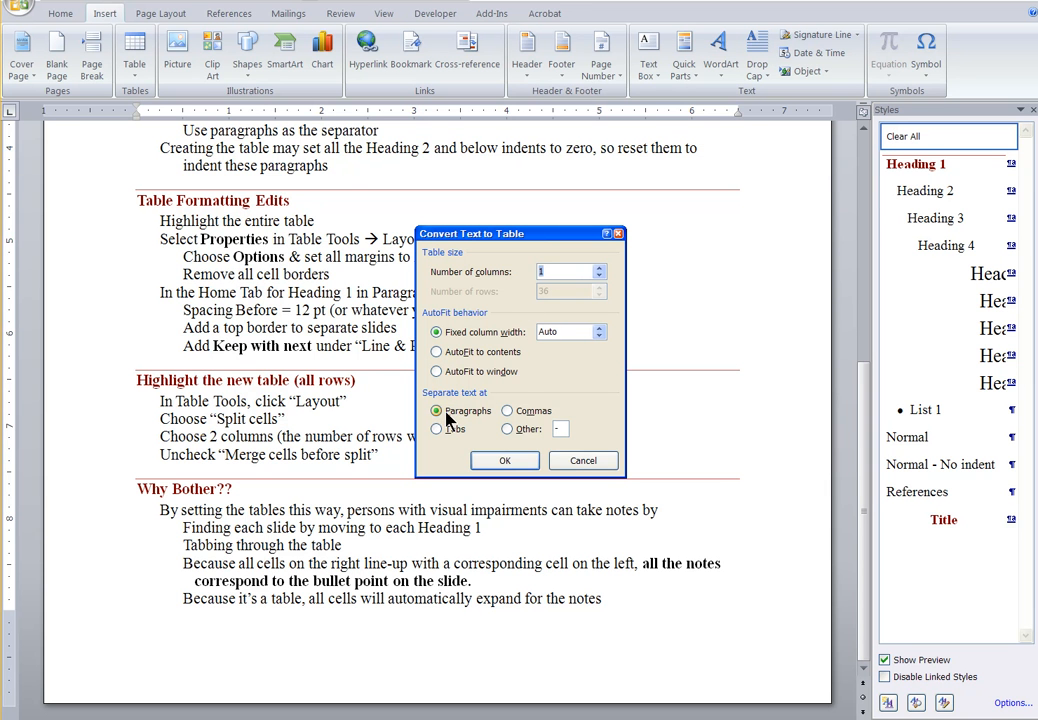
pyautogui.click(505, 461)
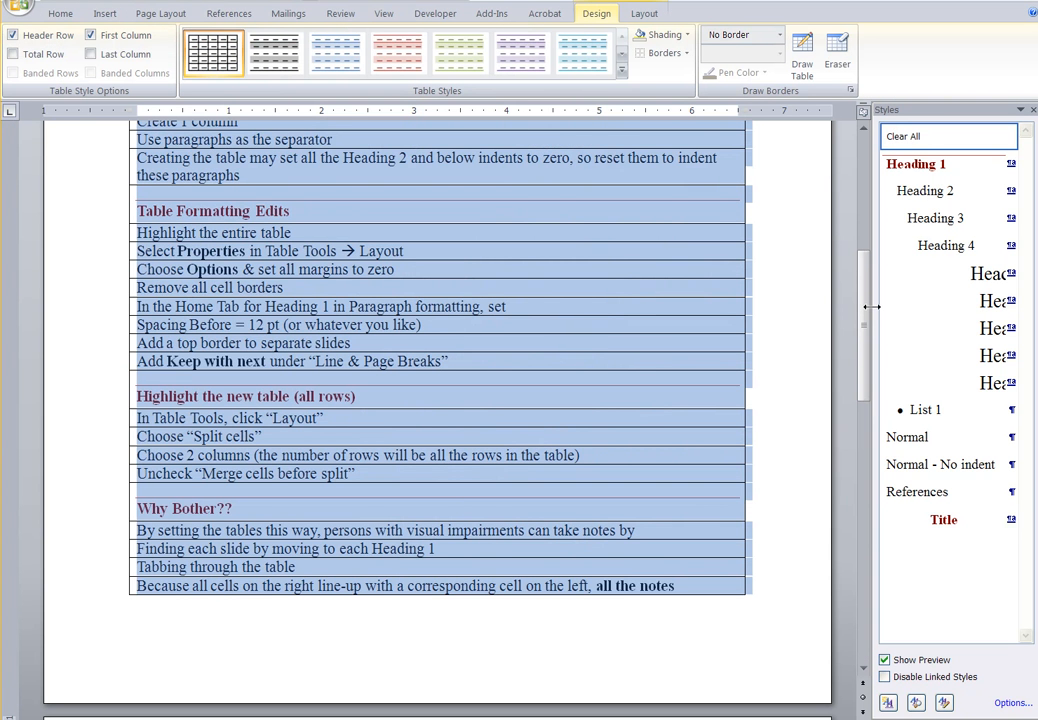
# Indent the first bullet under Adding Spaces For Notes to about 0.25 inch with a 0.5 inch hanging position and update Heading 2 to match
pyautogui.moveTo(867, 311); pyautogui.dragTo(869, 281)
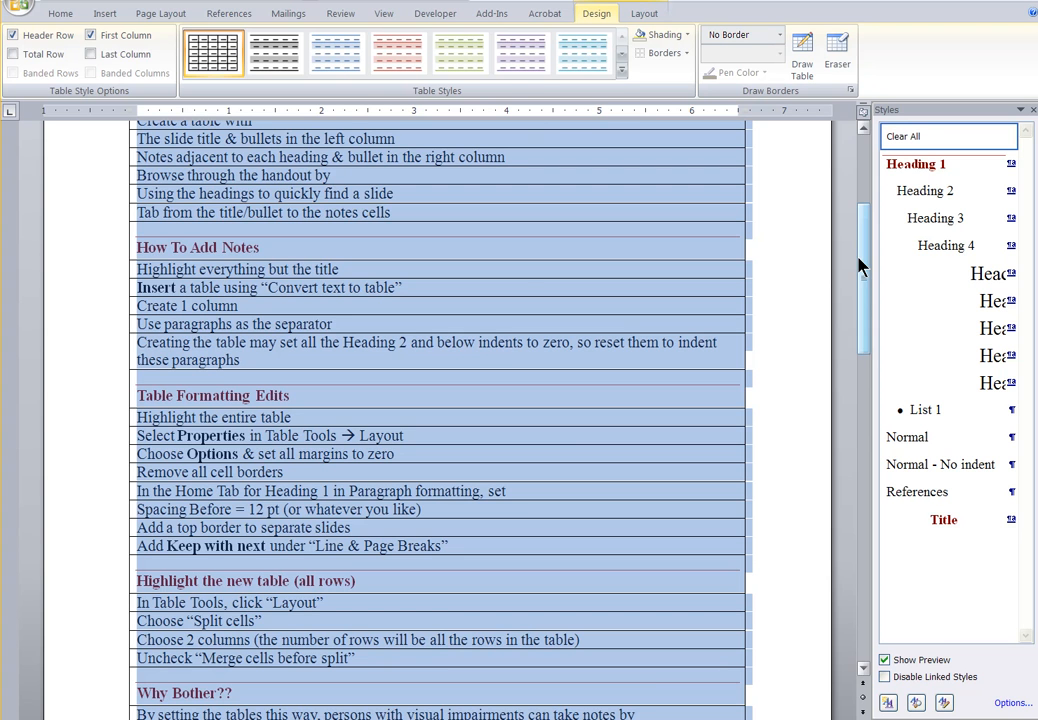
pyautogui.moveTo(864, 255); pyautogui.dragTo(866, 187)
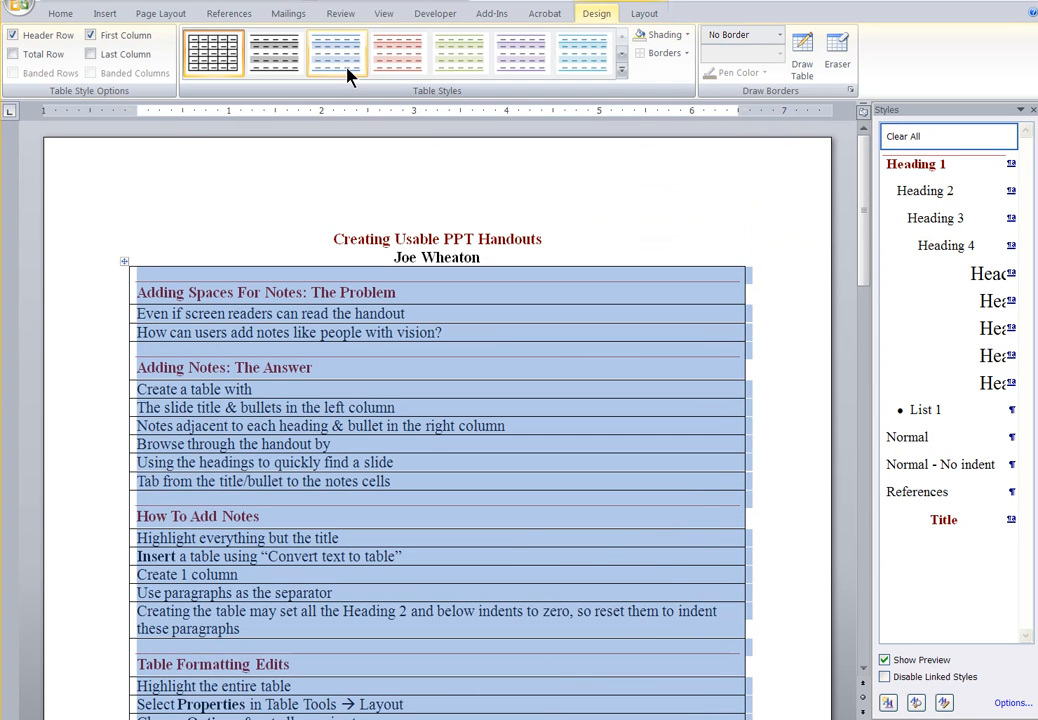
pyautogui.click(61, 13)
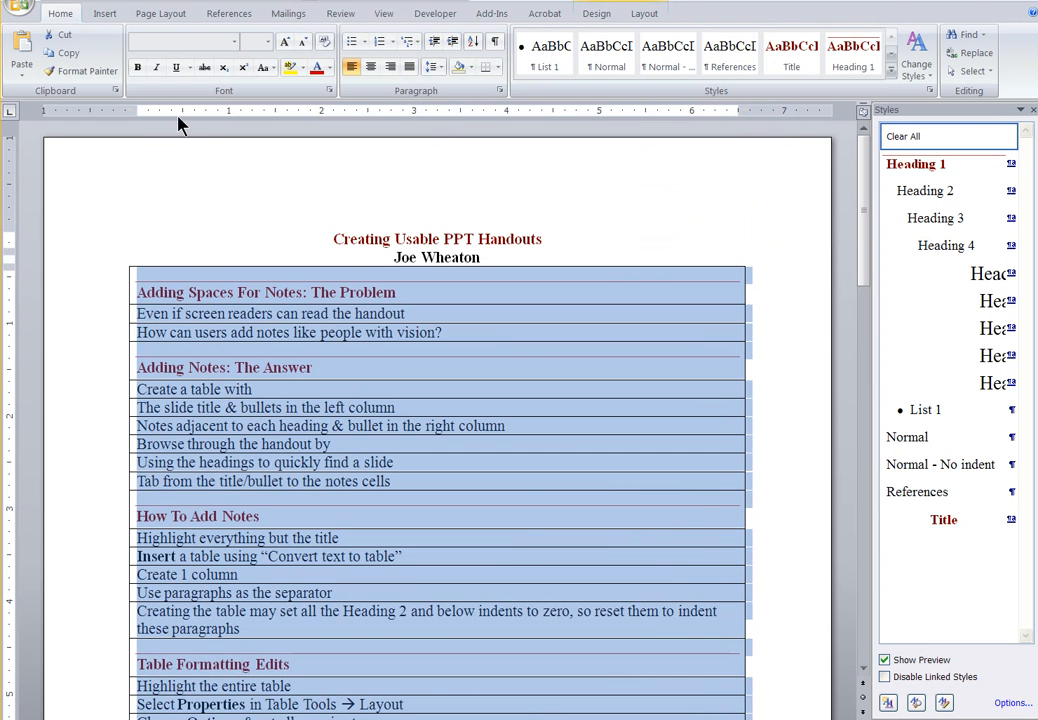
pyautogui.click(197, 318)
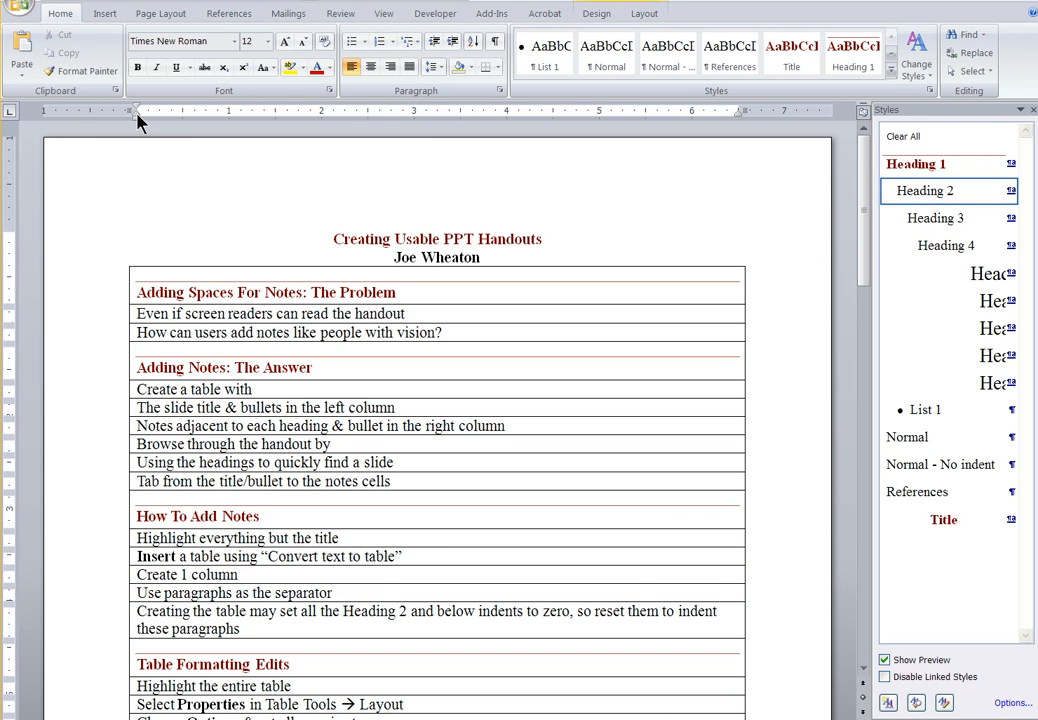
pyautogui.moveTo(134, 121)
pyautogui.mouseDown()
pyautogui.moveTo(193, 121)
pyautogui.moveTo(182, 117)
pyautogui.mouseUp()
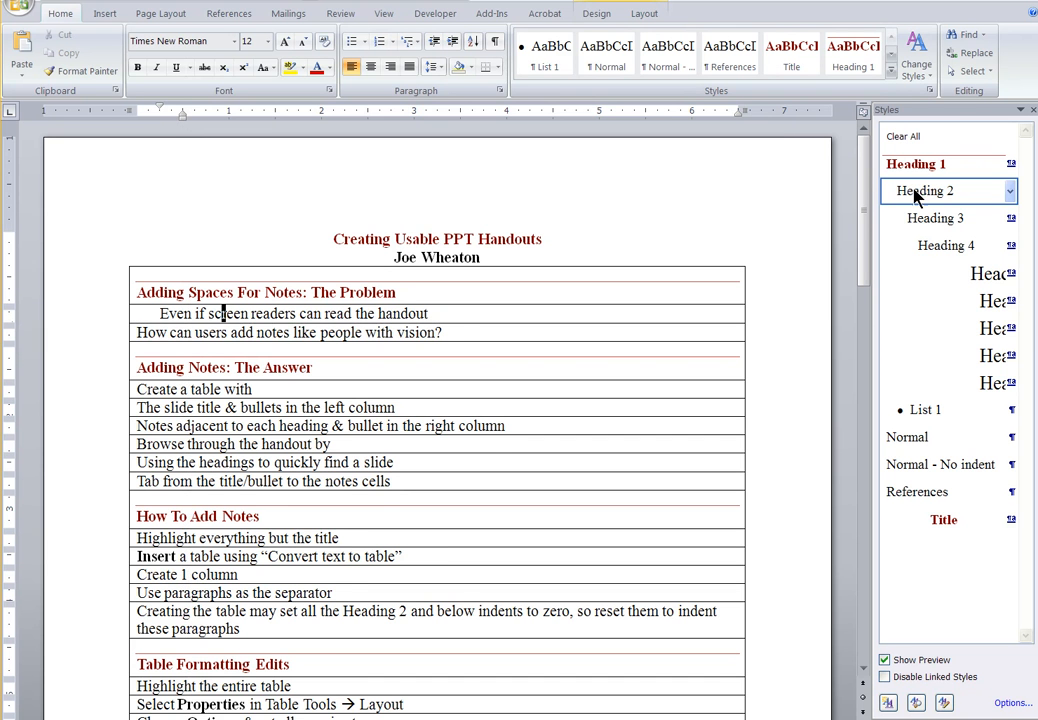
pyautogui.rightClick(925, 196)
pyautogui.click(925, 215)
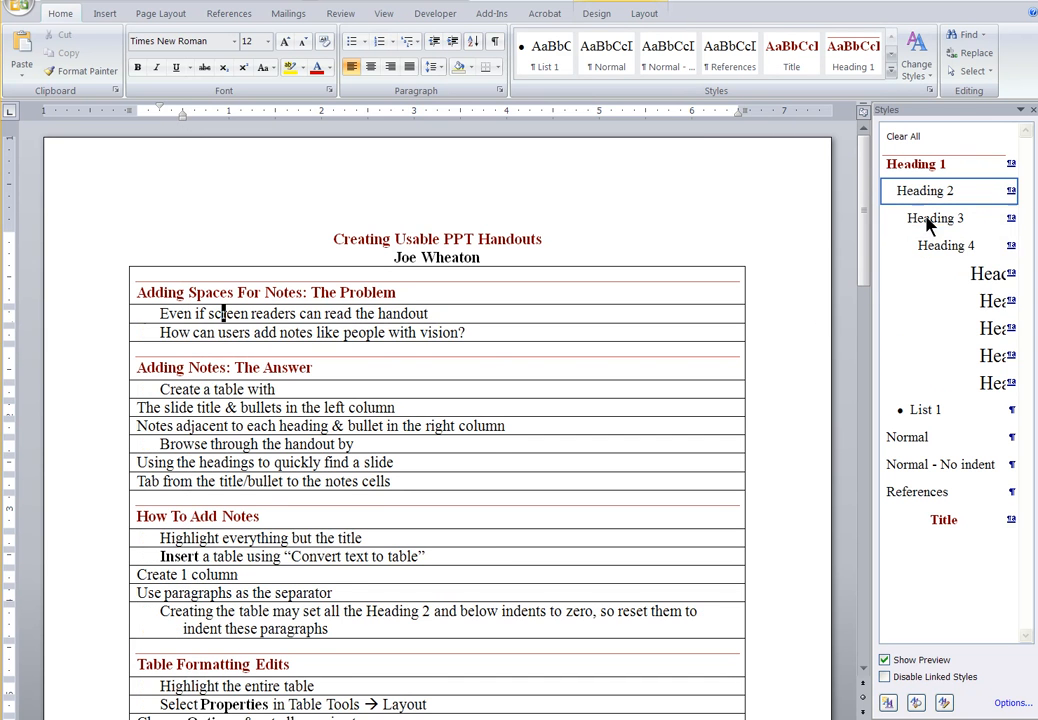
# Indent the "The slide title & bullets" row to about 0.38 inch with a 0.63 inch hanging position and update Heading 3 to match
pyautogui.click(162, 408)
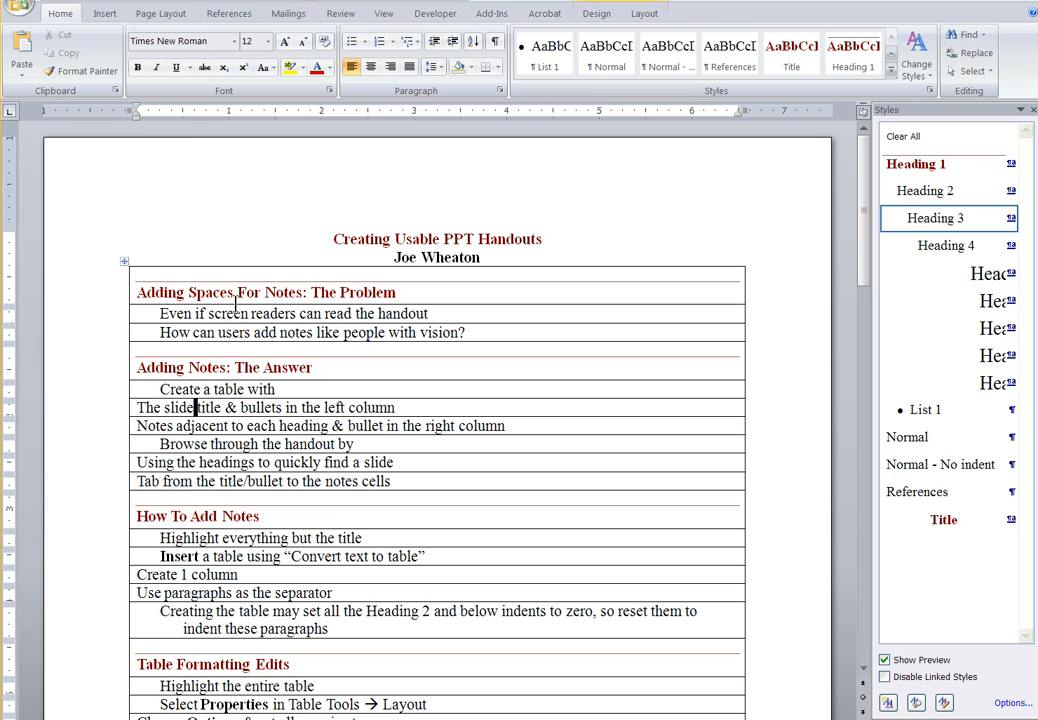
pyautogui.moveTo(136, 117); pyautogui.dragTo(195, 122)
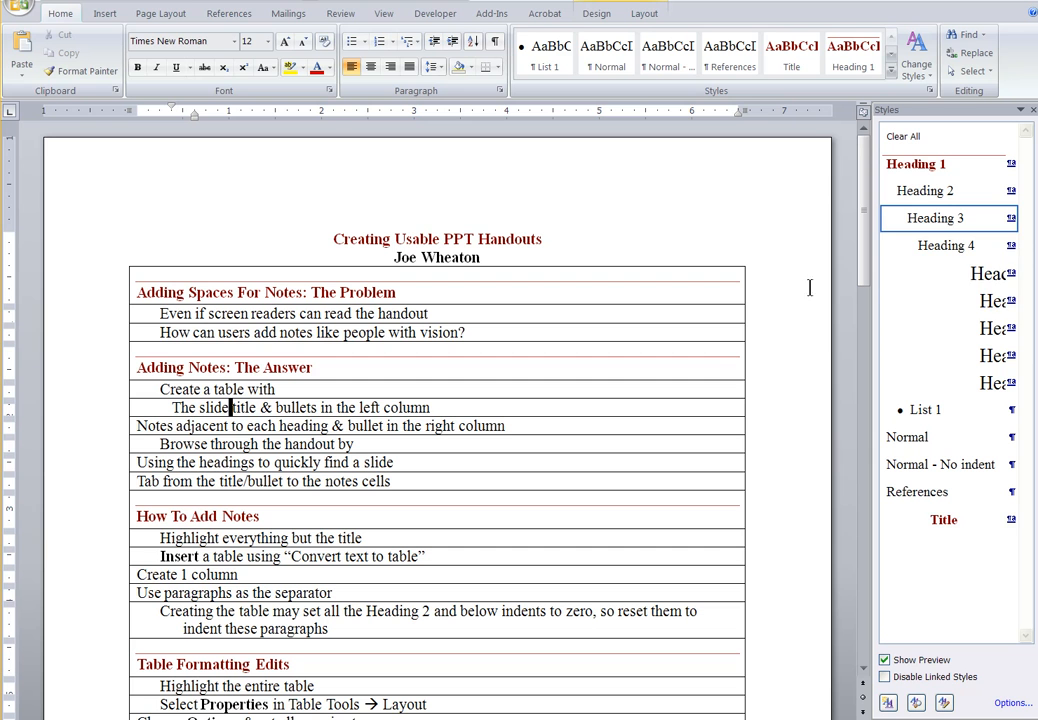
pyautogui.click(1010, 220)
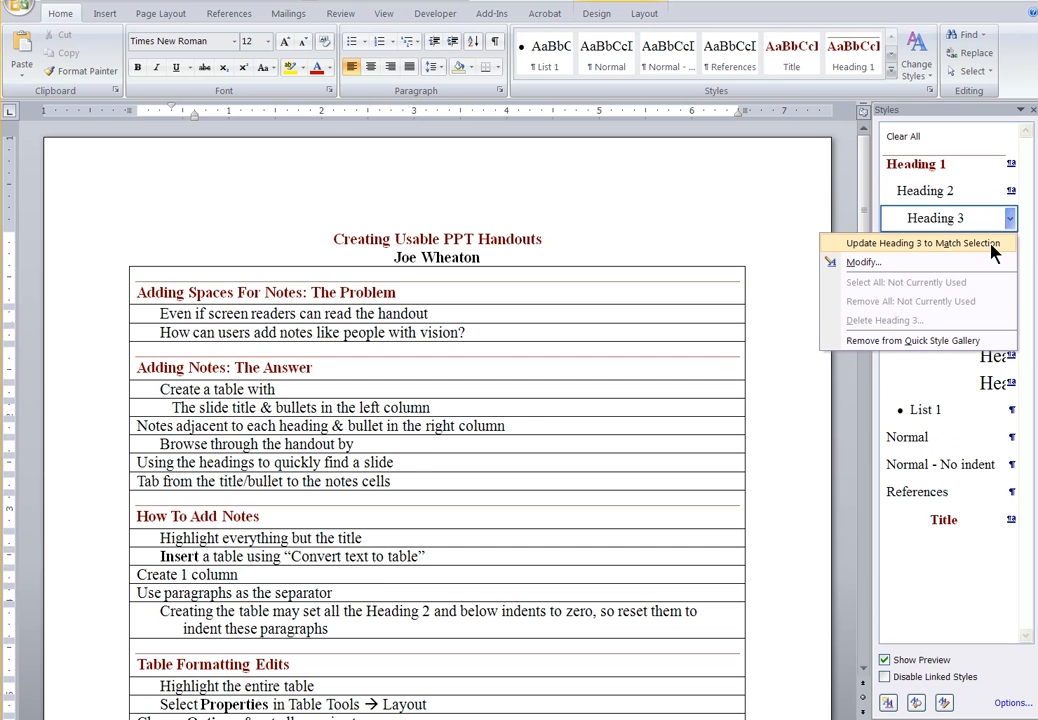
pyautogui.click(993, 245)
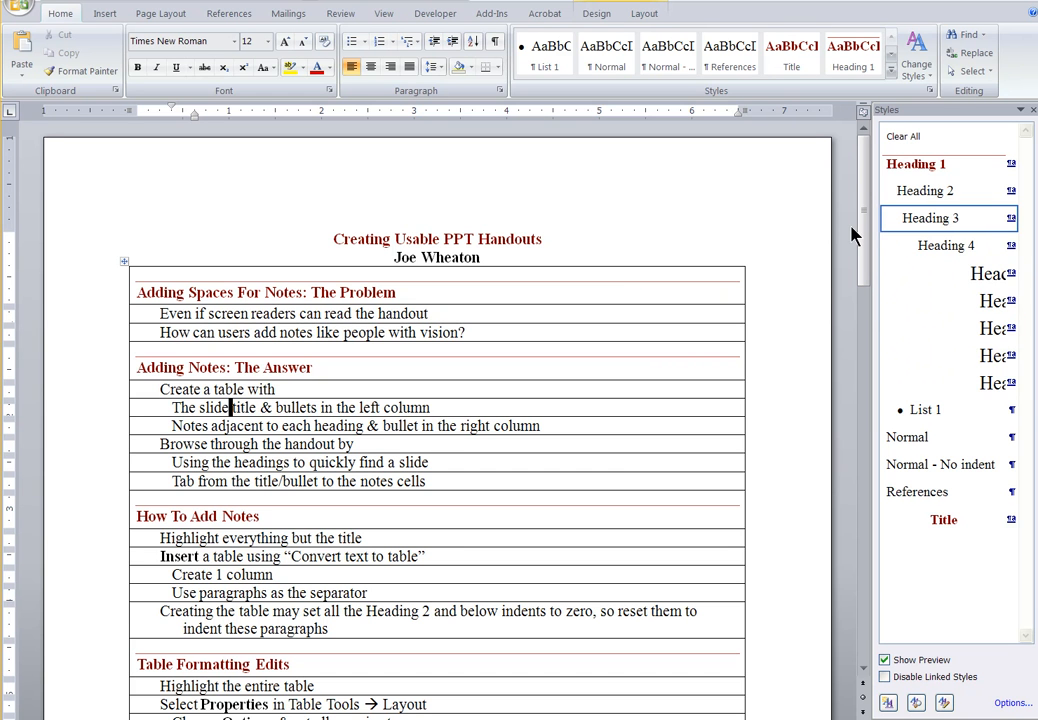
# Set the default left and right cell margins of the entire table to 0
pyautogui.moveTo(864, 225); pyautogui.dragTo(867, 276)
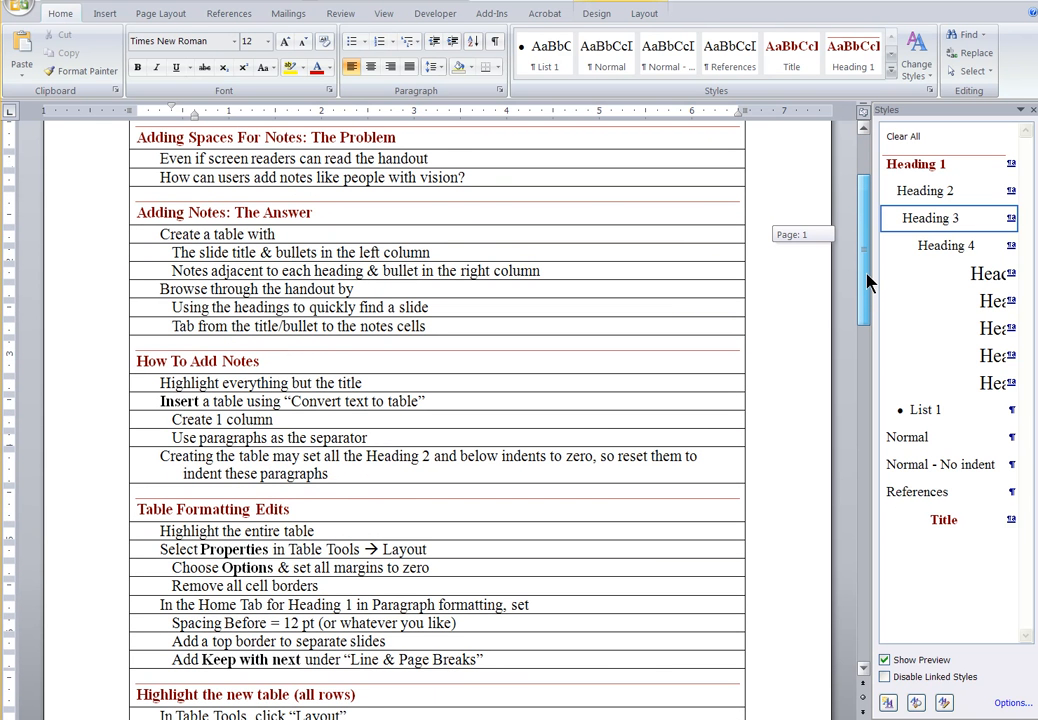
pyautogui.moveTo(867, 283); pyautogui.dragTo(866, 212)
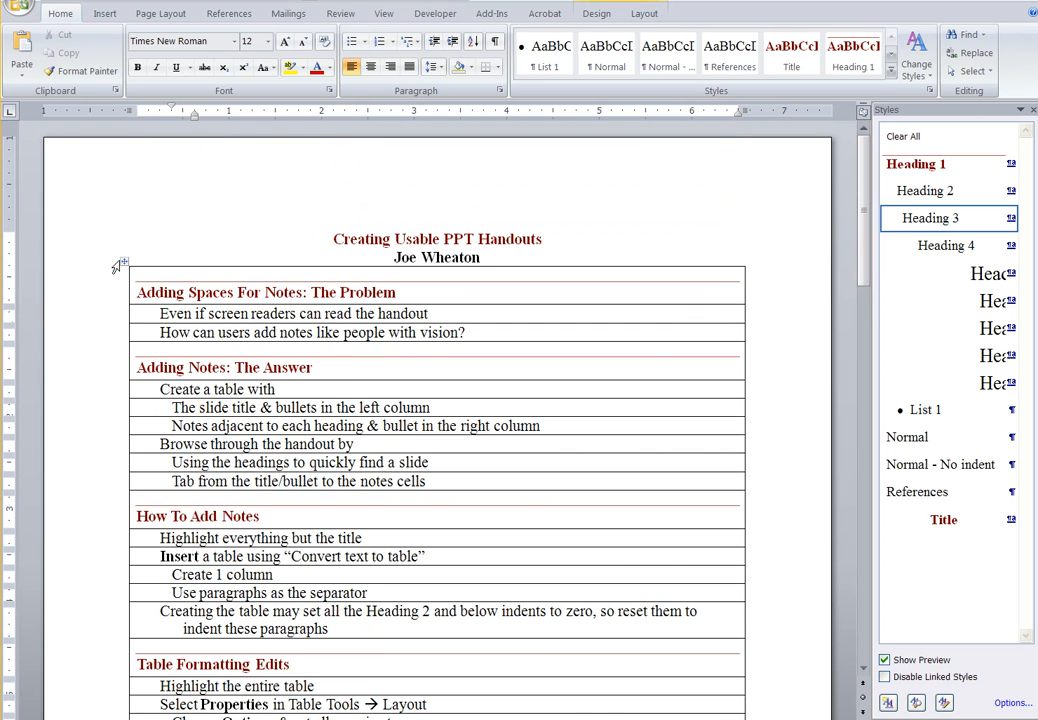
pyautogui.click(122, 263)
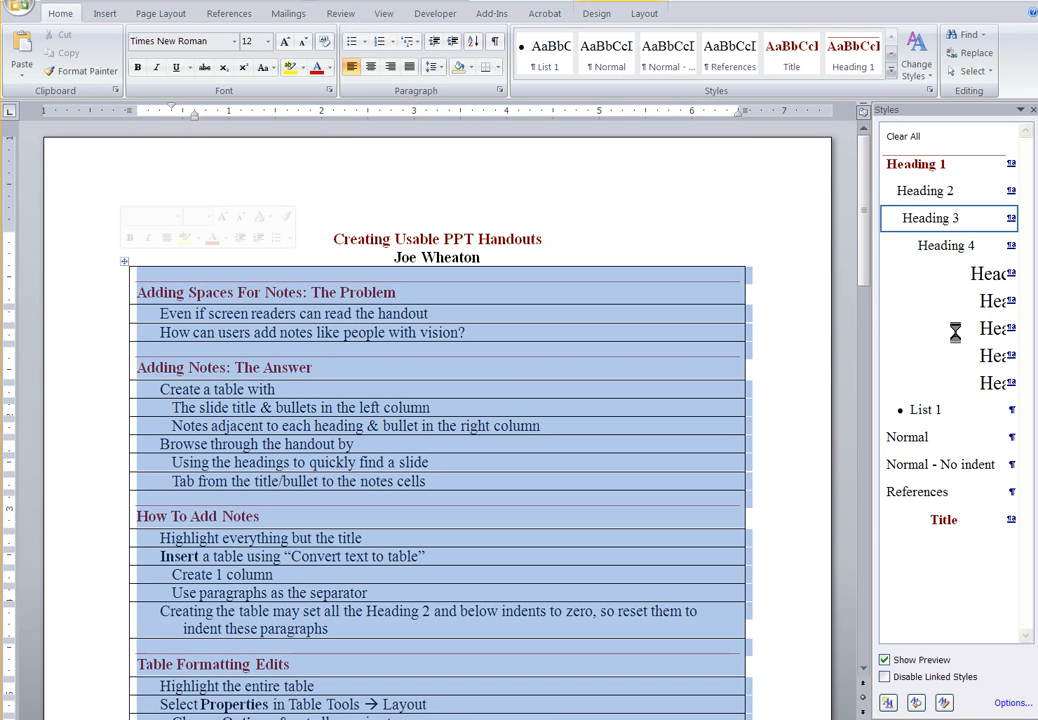
pyautogui.click(644, 16)
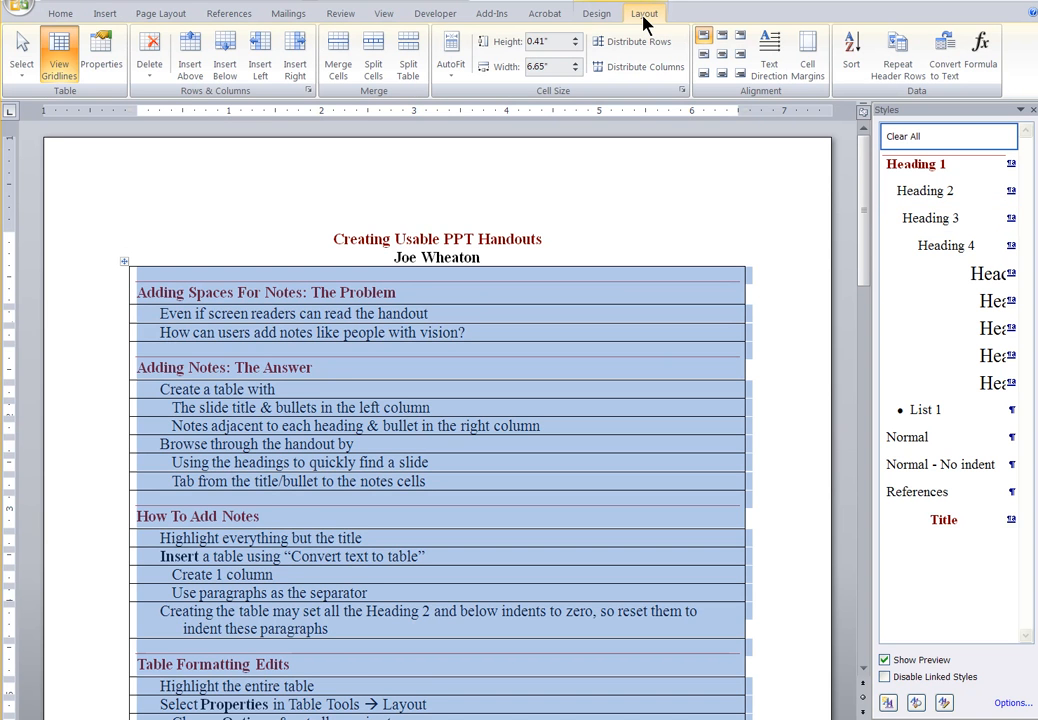
pyautogui.click(102, 60)
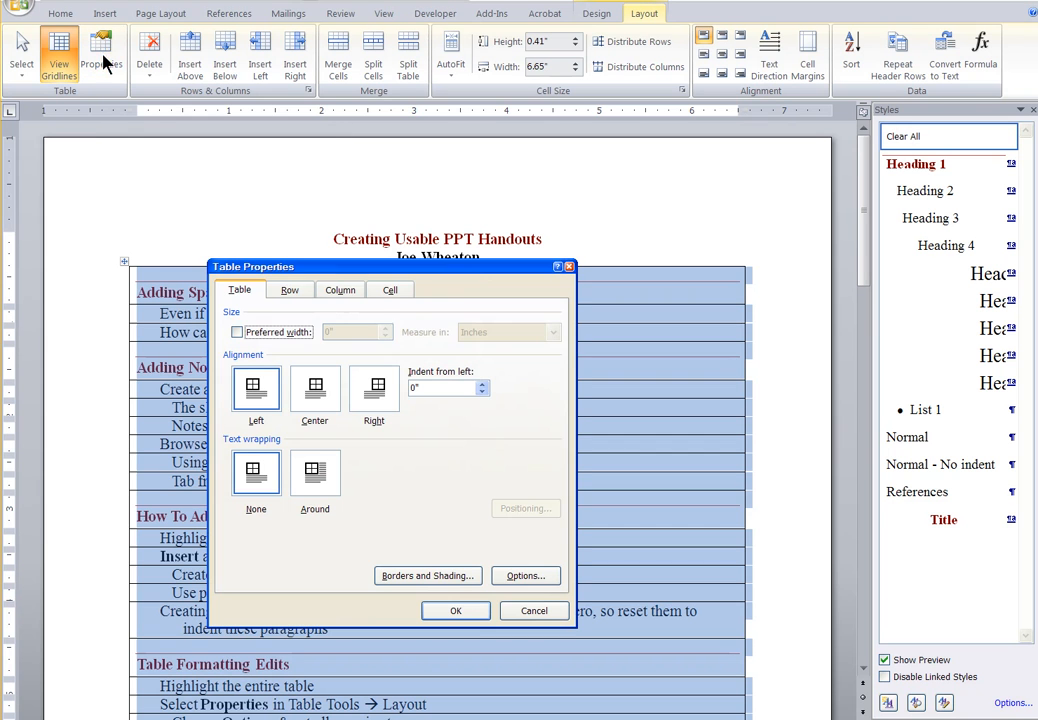
pyautogui.click(522, 576)
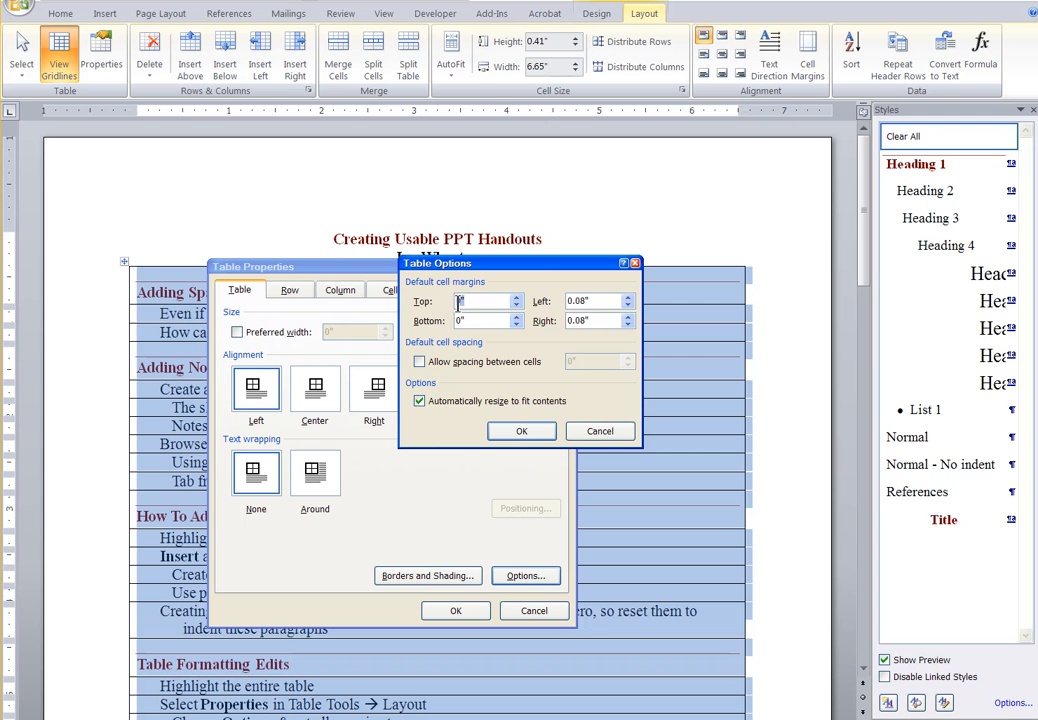
pyautogui.press('Tab')
pyautogui.press('Tab')
pyautogui.write('0')
pyautogui.press('Tab')
pyautogui.write('0')
pyautogui.press('Tab')
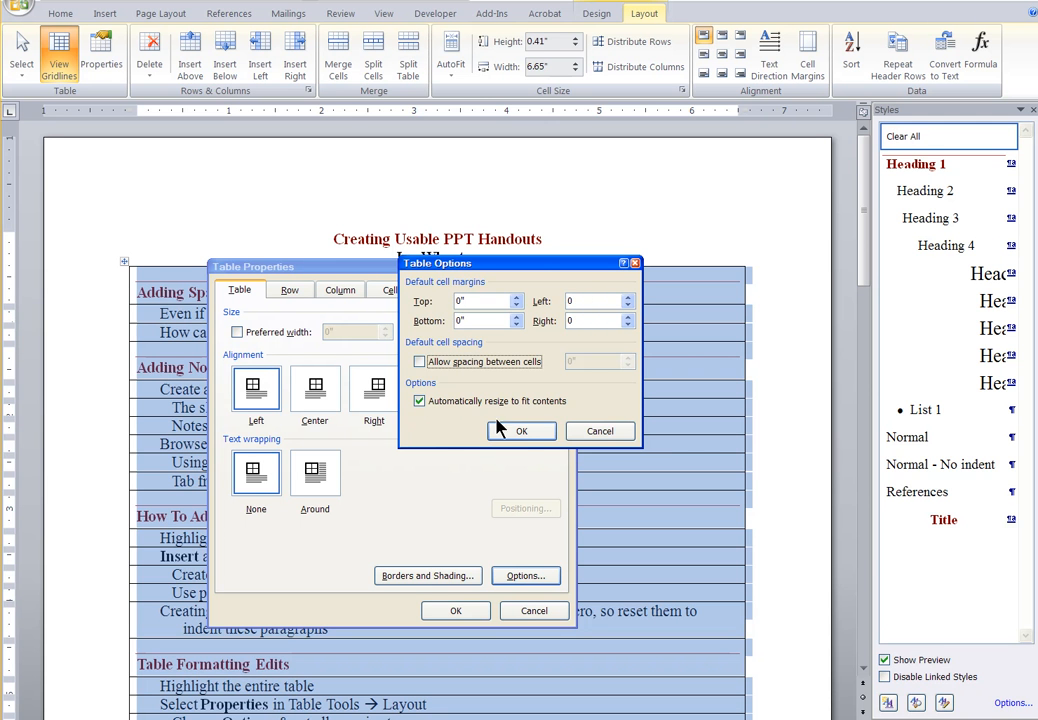
pyautogui.click(520, 432)
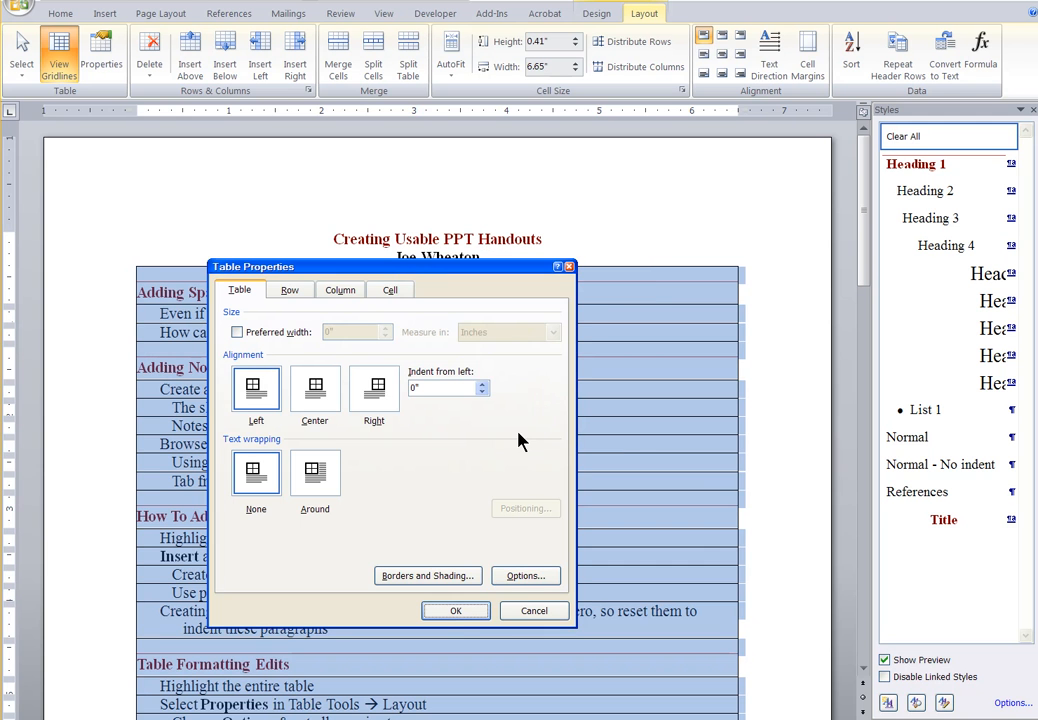
pyautogui.click(456, 610)
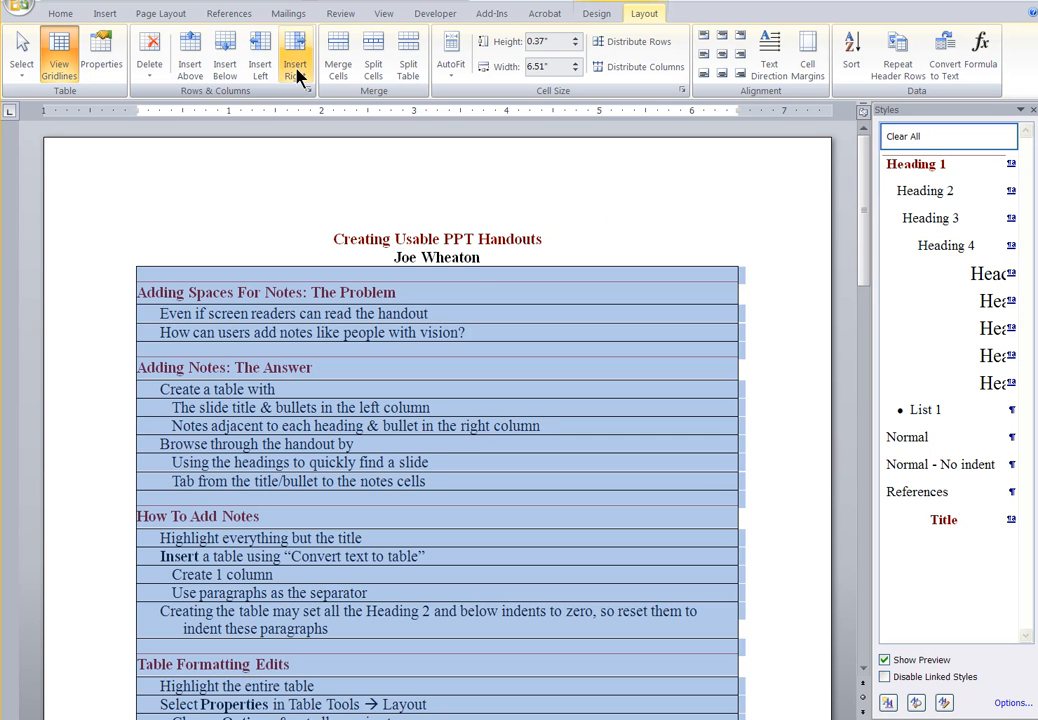
# Split all the table's cells into 2 columns without merging the cells before the split
pyautogui.click(372, 58)
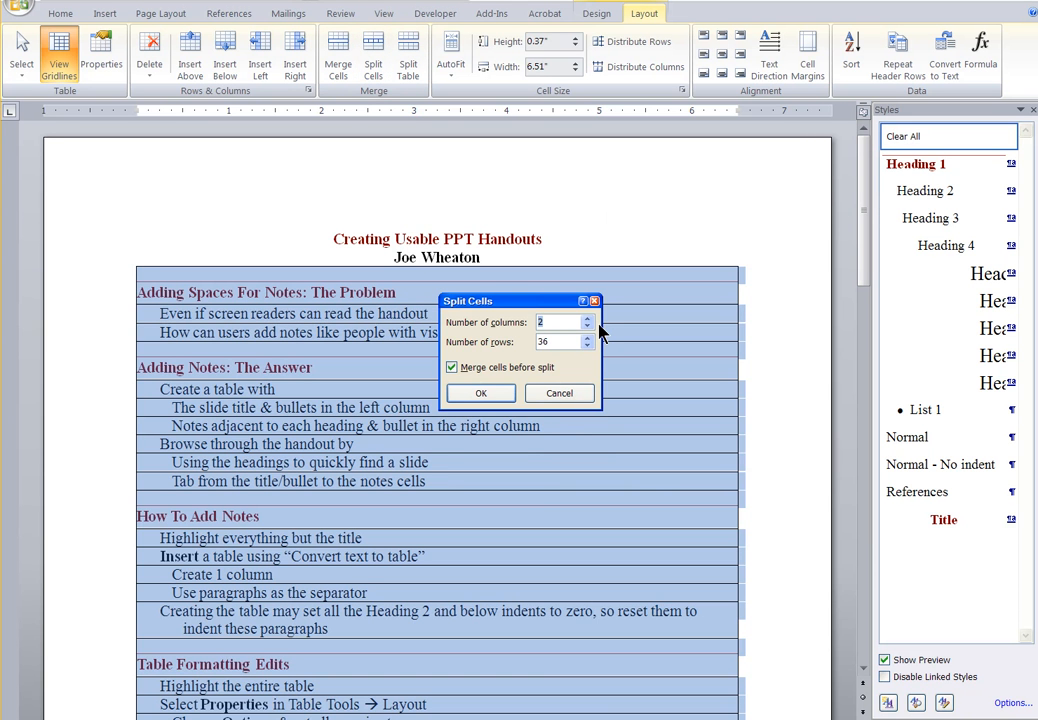
pyautogui.press('Tab')
pyautogui.press('Tab')
pyautogui.click(458, 369)
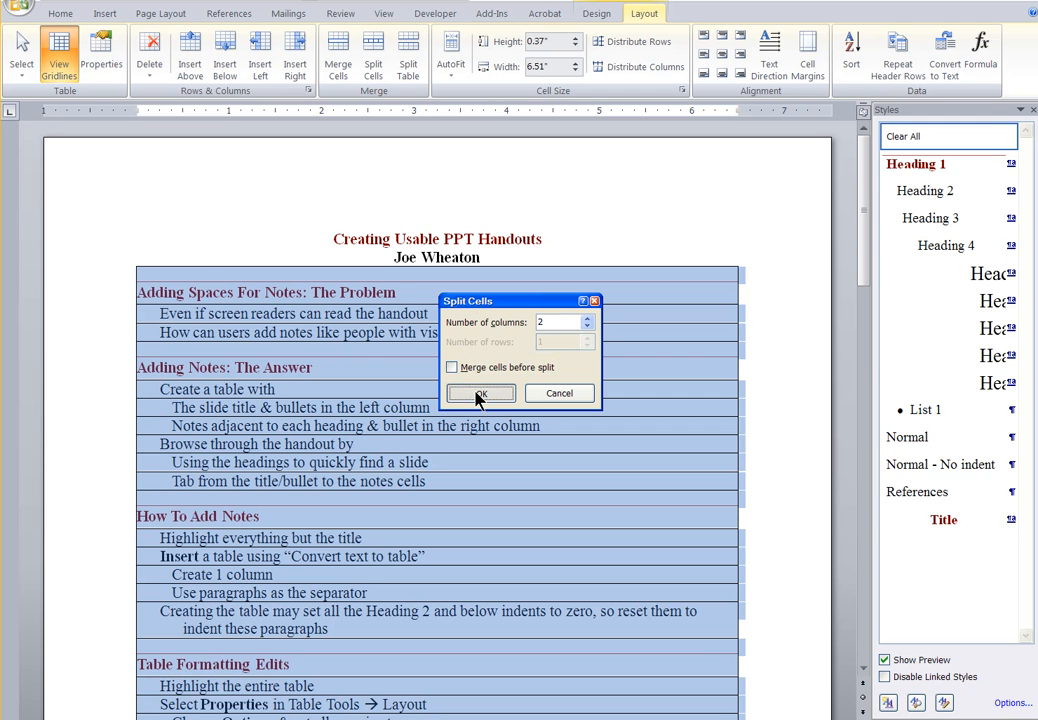
pyautogui.click(478, 396)
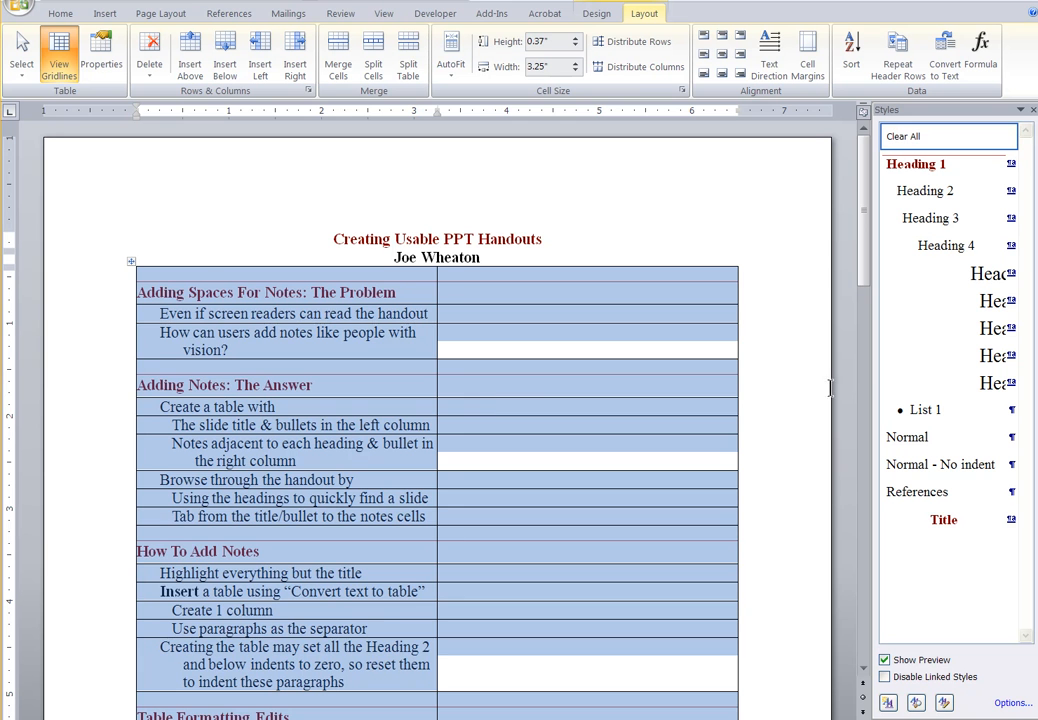
# Remove all cell borders from the selected two-column table
pyautogui.moveTo(866, 258)
pyautogui.mouseDown()
pyautogui.moveTo(862, 341)
pyautogui.moveTo(871, 354)
pyautogui.moveTo(880, 245)
pyautogui.mouseUp()
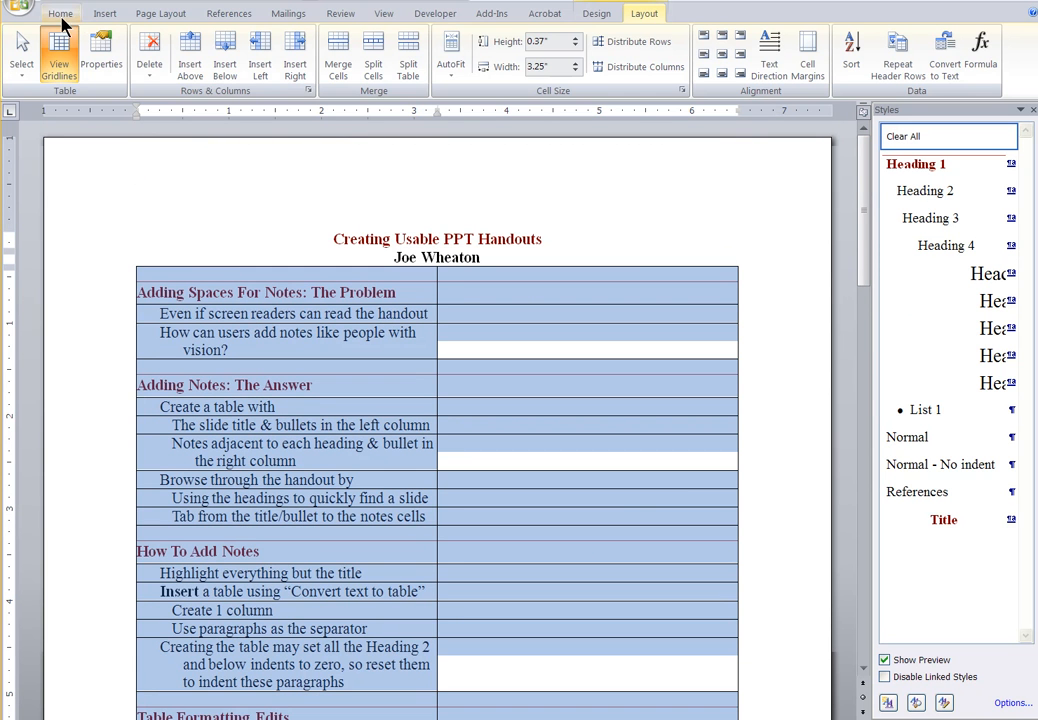
pyautogui.click(61, 15)
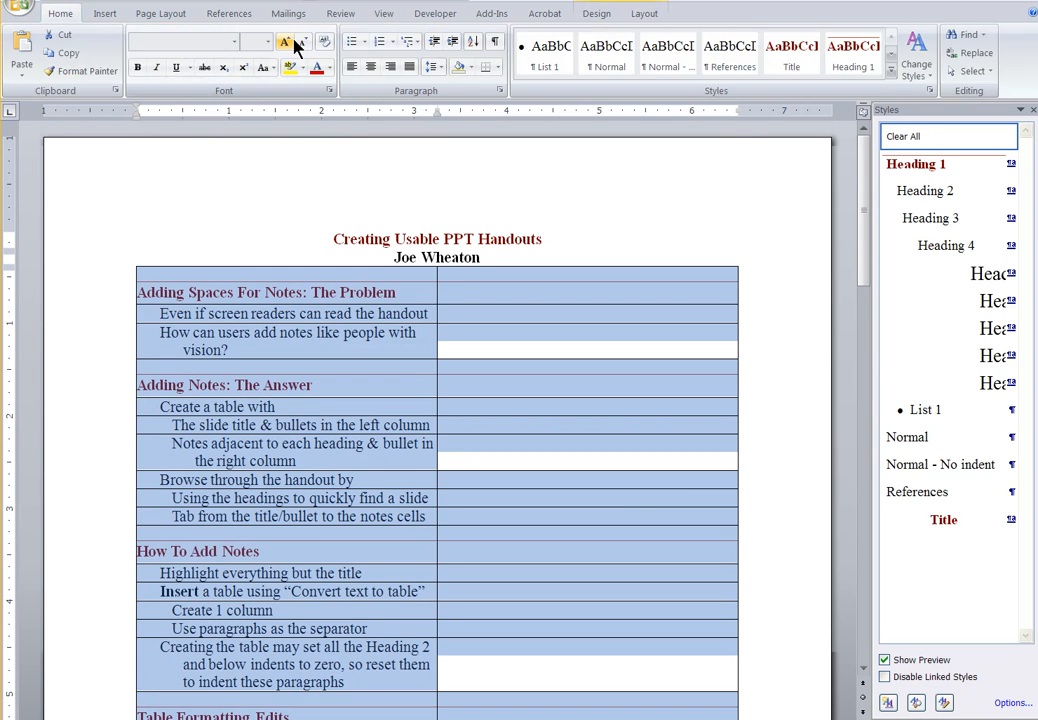
pyautogui.click(499, 67)
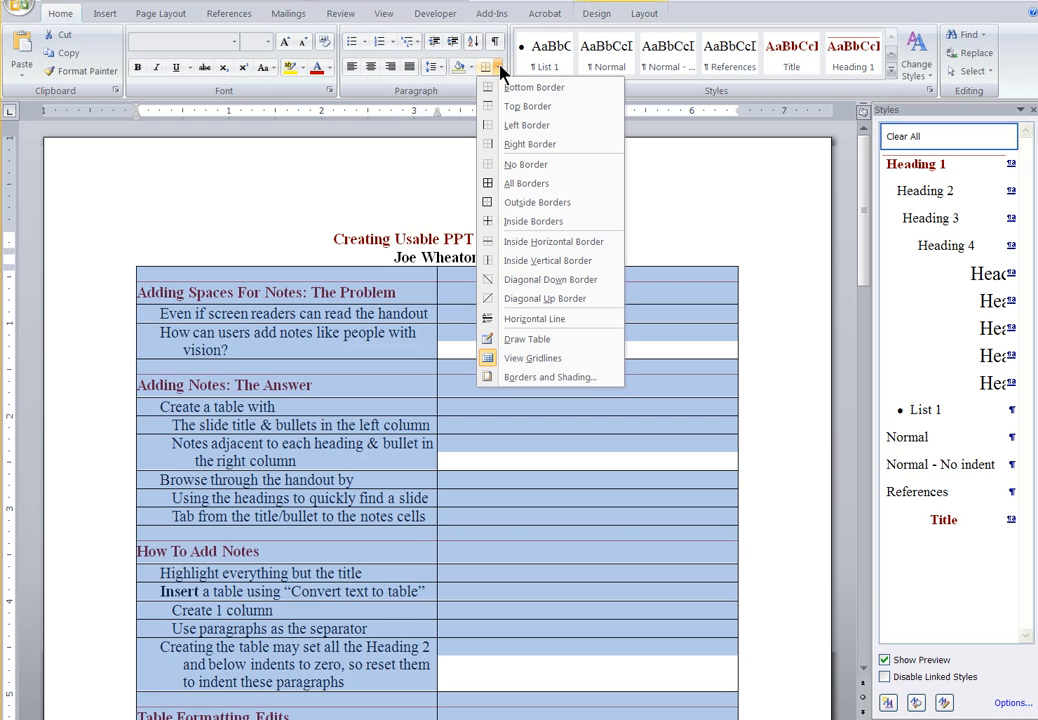
pyautogui.click(497, 164)
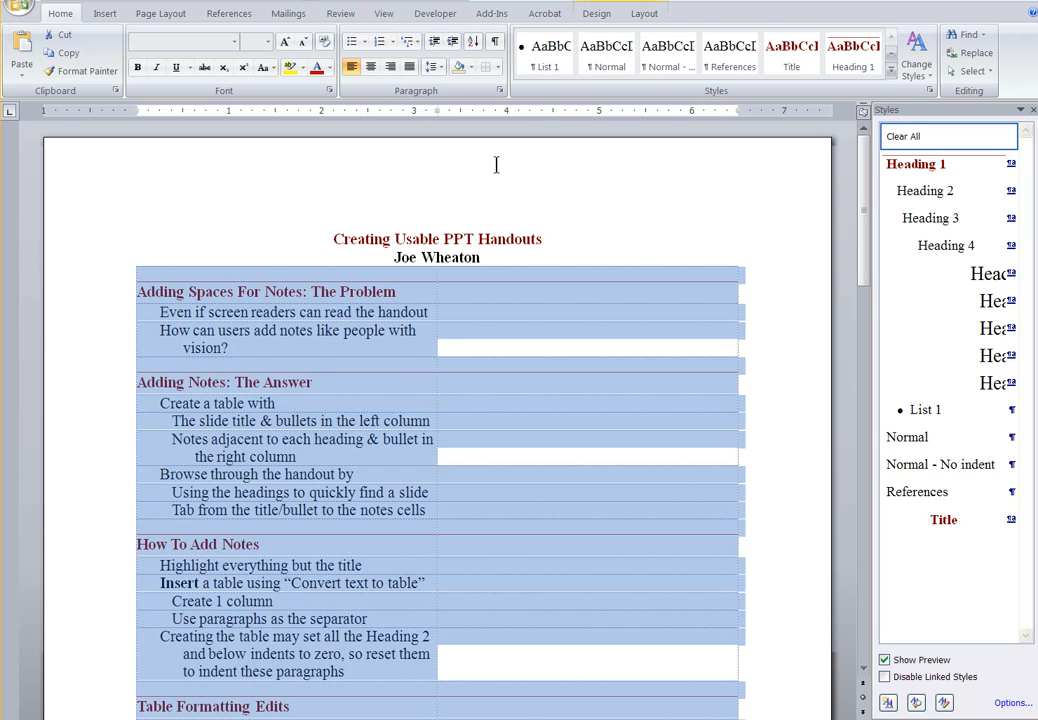
# Hide the table gridlines and deselect the table
pyautogui.click(644, 13)
pyautogui.click(57, 62)
pyautogui.click(238, 260)
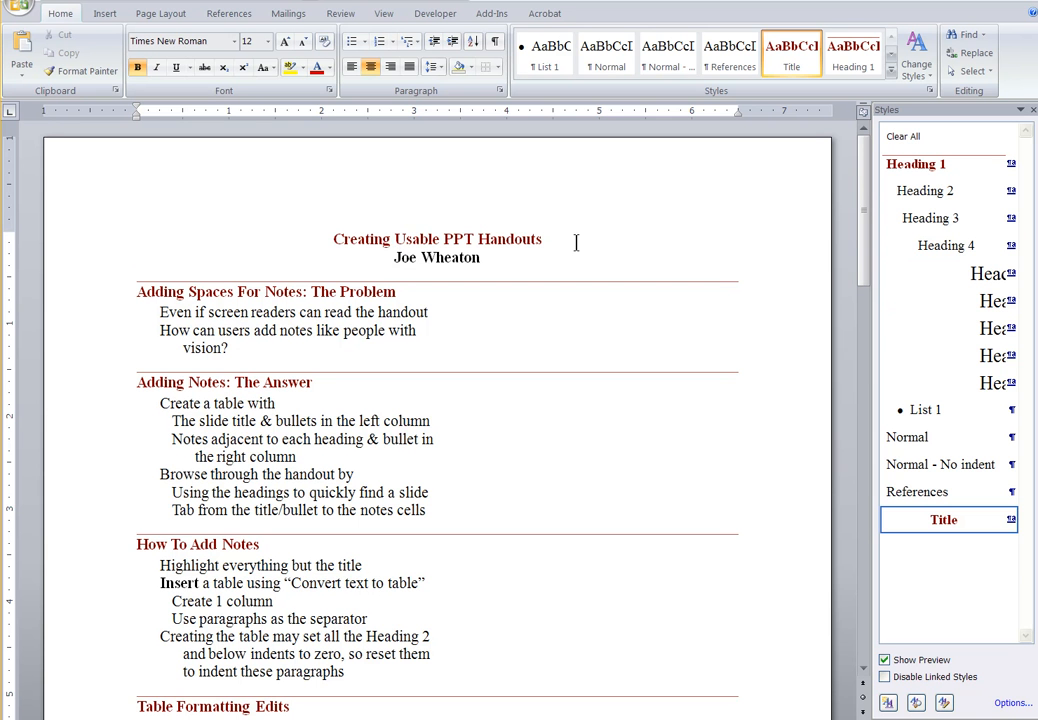
# Enter the sample notes SJDAKFJSKJKLJFSJ beside the first heading and SKDAJFSAJDFJJ beside the "How can users add notes" bullet
pyautogui.click(402, 291)
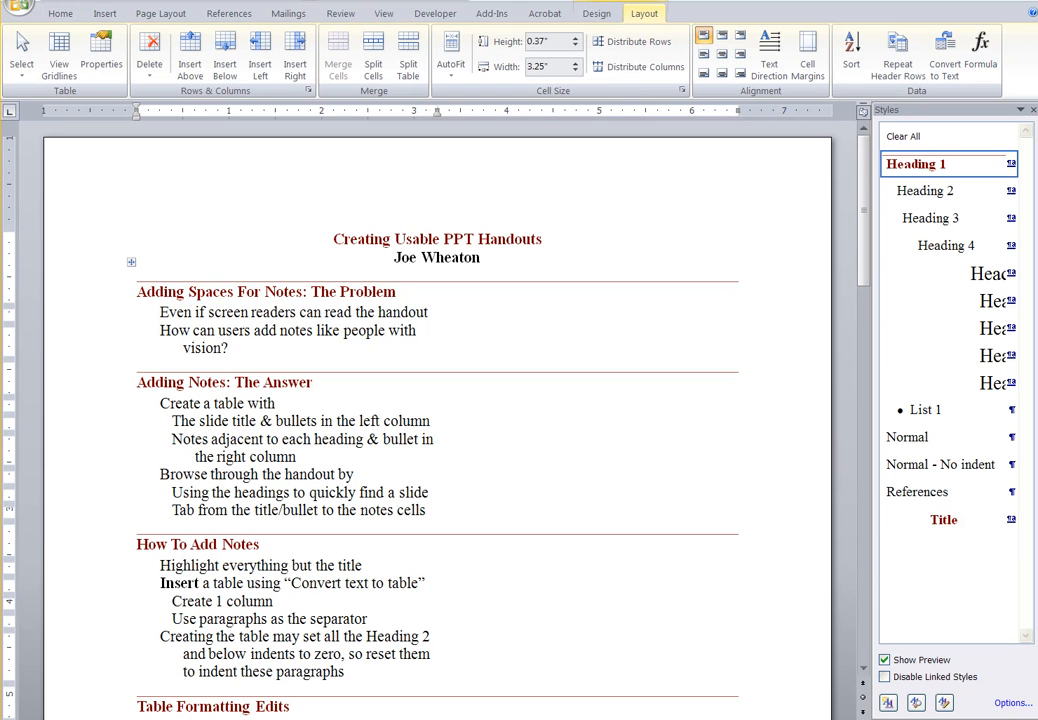
pyautogui.press('Tab')
pyautogui.write('SJDAKFJSKJKLJFSJ')
pyautogui.press('Tab')
pyautogui.press('Tab')
pyautogui.press('Tab')
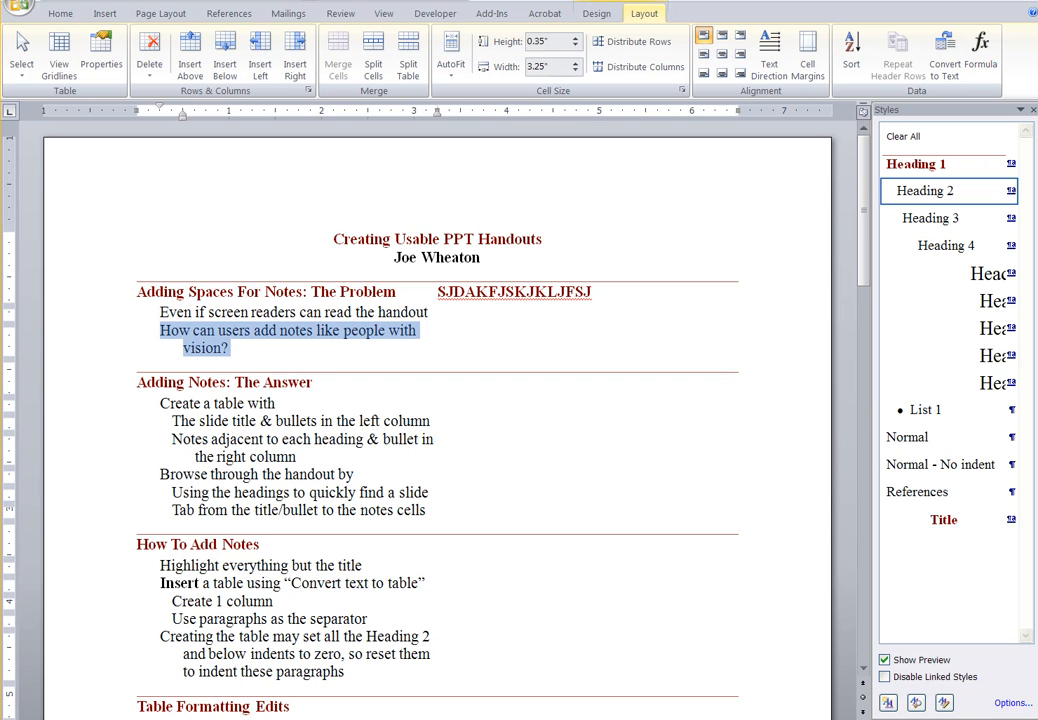
pyautogui.press('Tab')
pyautogui.write('SKDAJFSAJDF')
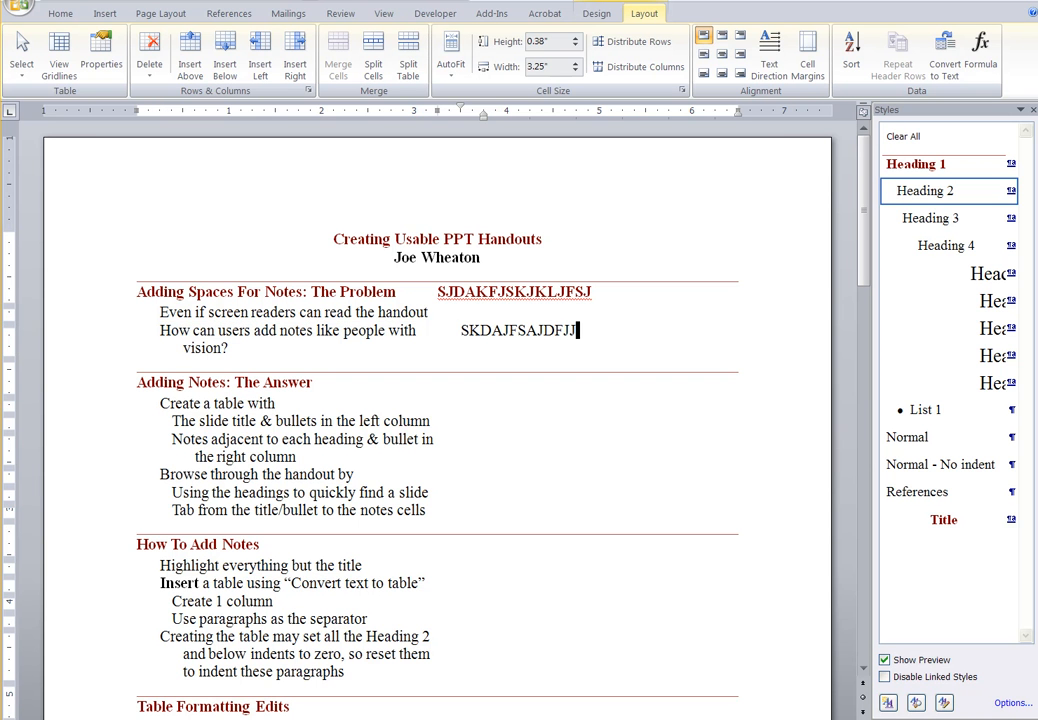
# Enter the sample note Sdjafksdjjsdjsjjslskdljfj in the notes cell beside the "Adding Notes: The Answer" heading
pyautogui.press('Tab')
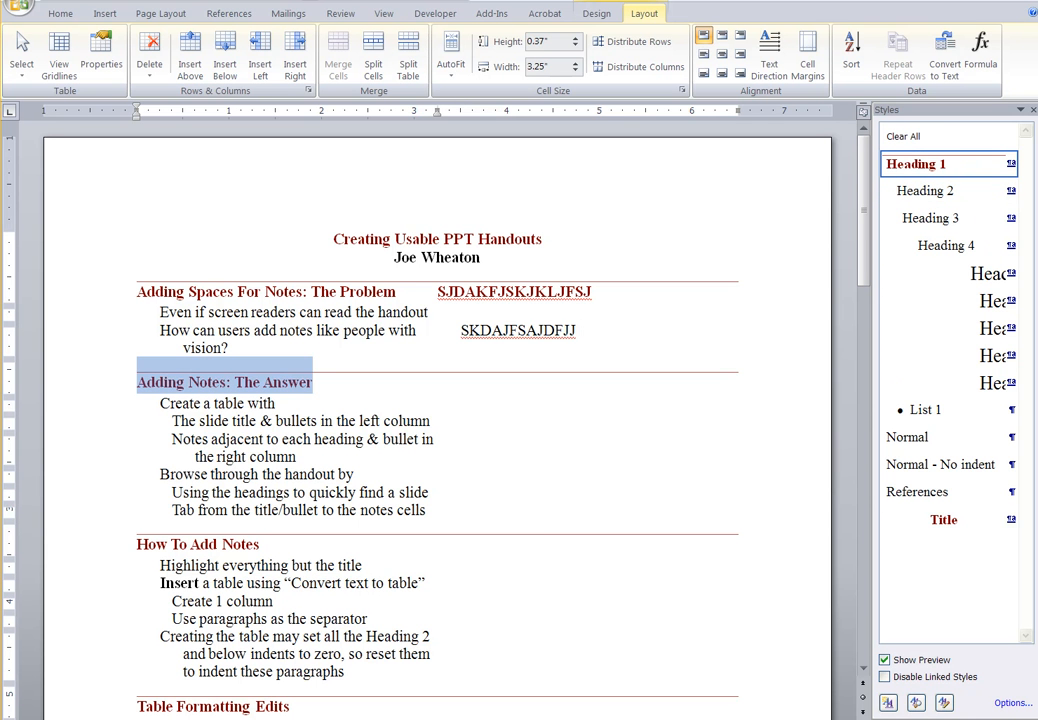
pyautogui.press('Tab')
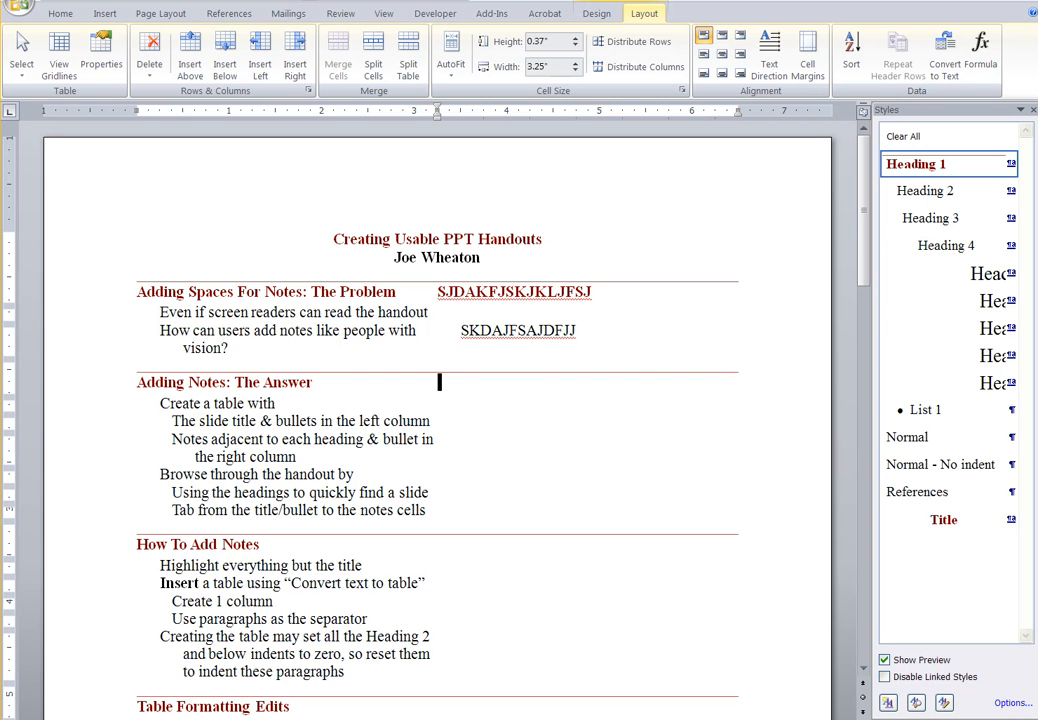
pyautogui.write('sdjafksdjjsdjsjjslskdljfj')
# Enter the note "Can take notes and keep track" in the notes cell beside the "Create a table with" bullet
pyautogui.press('Tab')
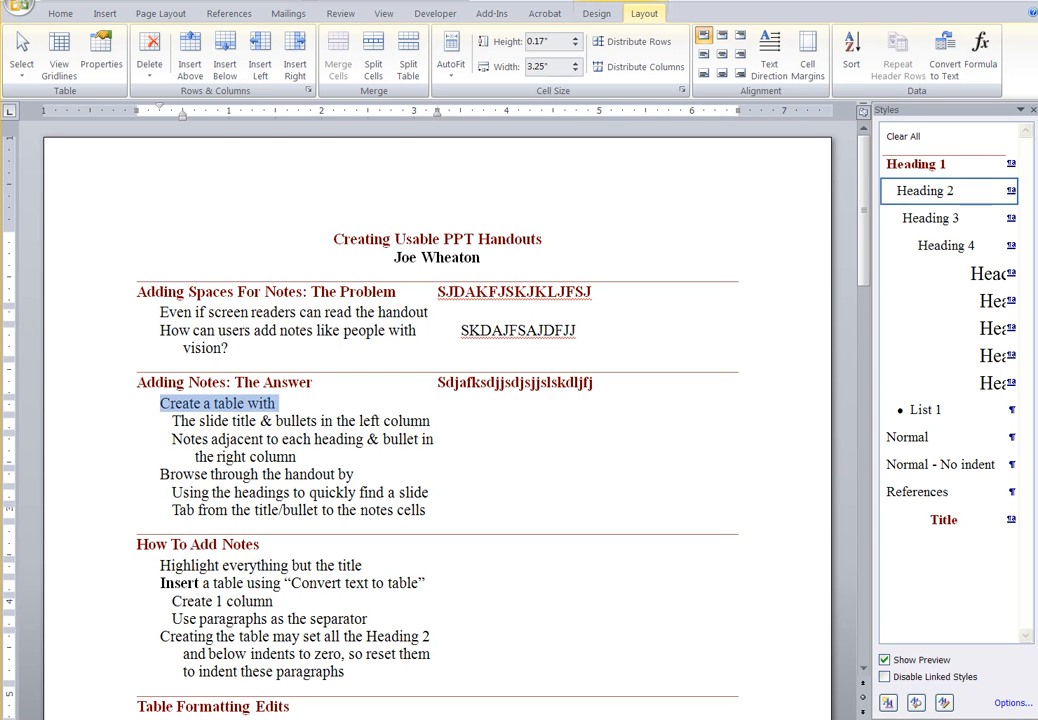
pyautogui.press('Tab')
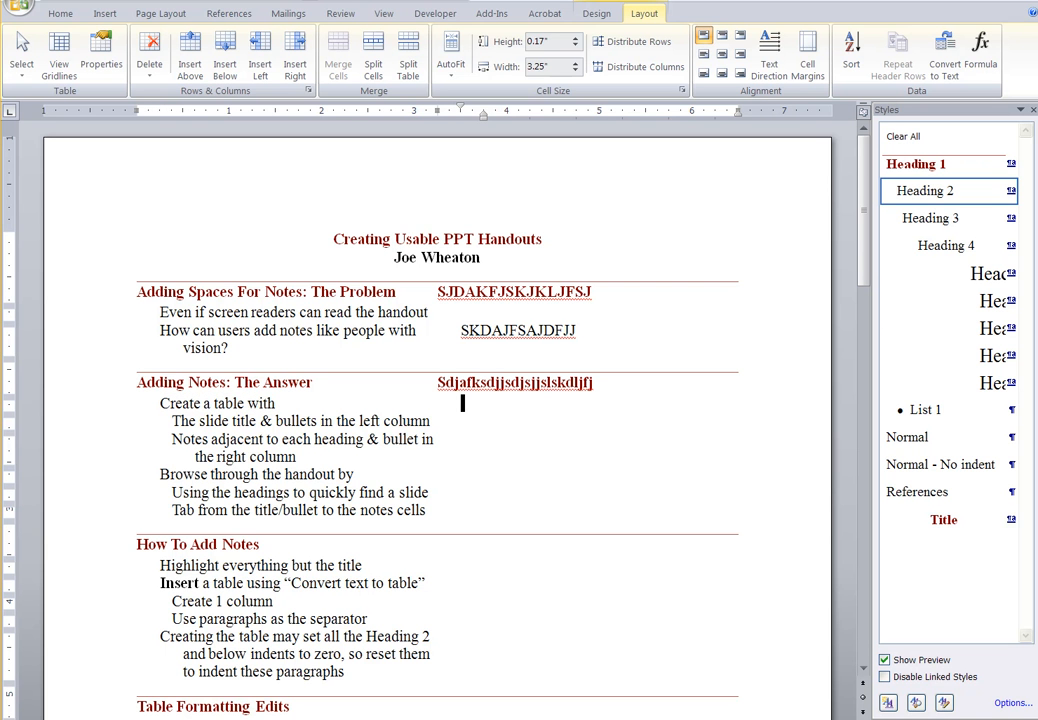
pyautogui.write('Can')
pyautogui.write('tal')
pyautogui.write('ke notes')
pyautogui.write(' and')
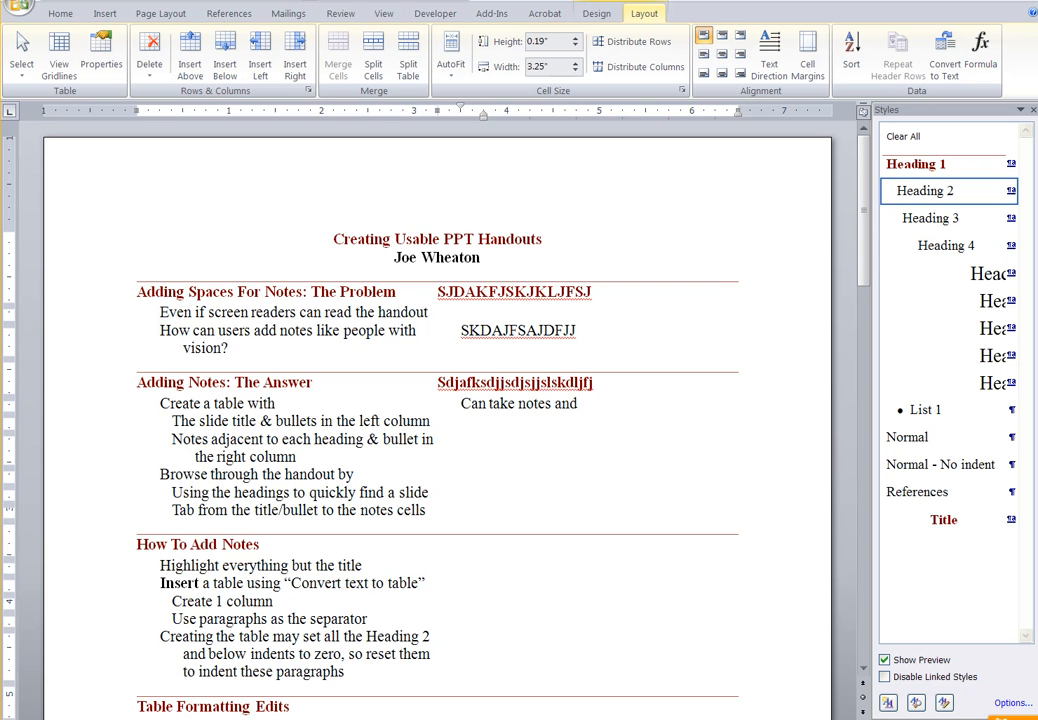
pyautogui.write(' keep track')
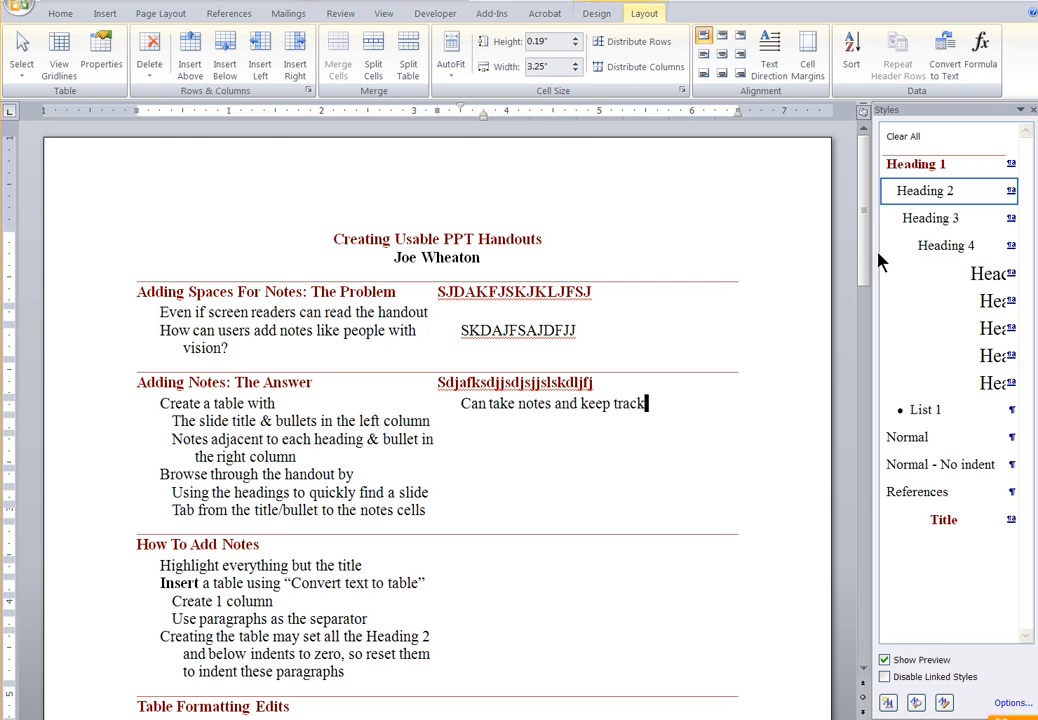
pyautogui.moveTo(863, 255); pyautogui.dragTo(883, 466)
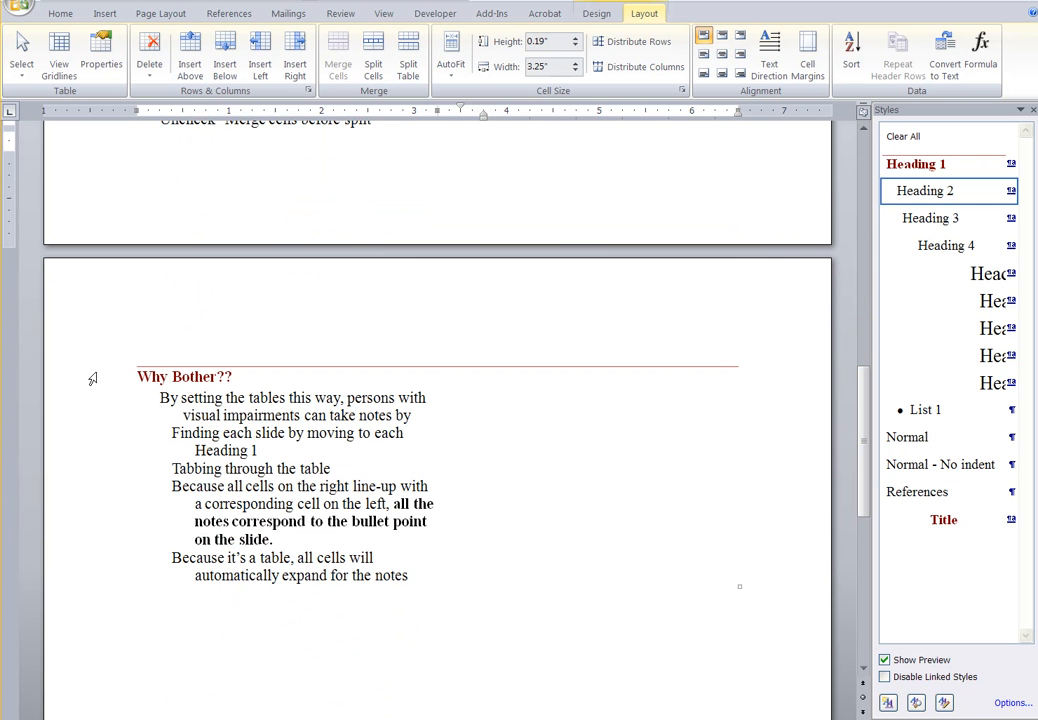